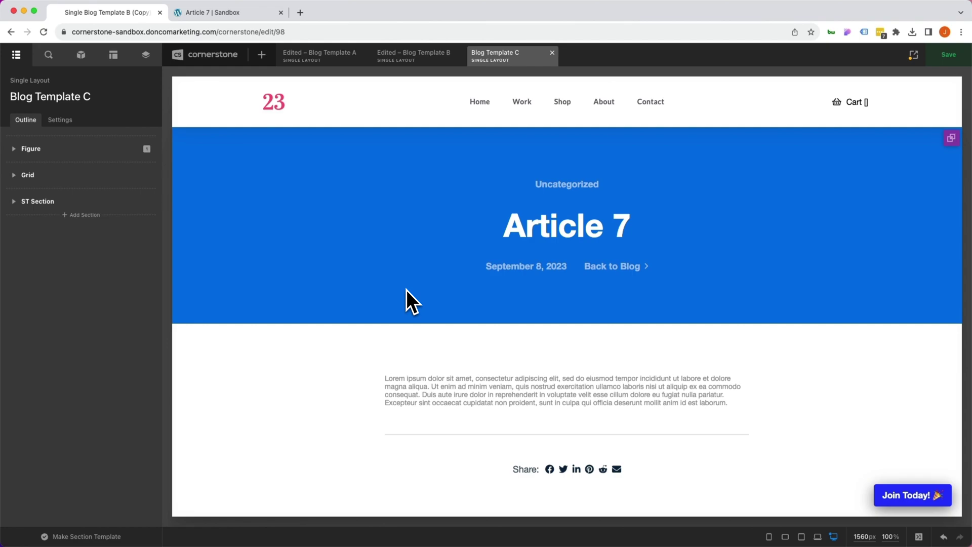
- Show Blog Template A in the editor and compare its dark header with the live Article 7 post
click(329, 64)
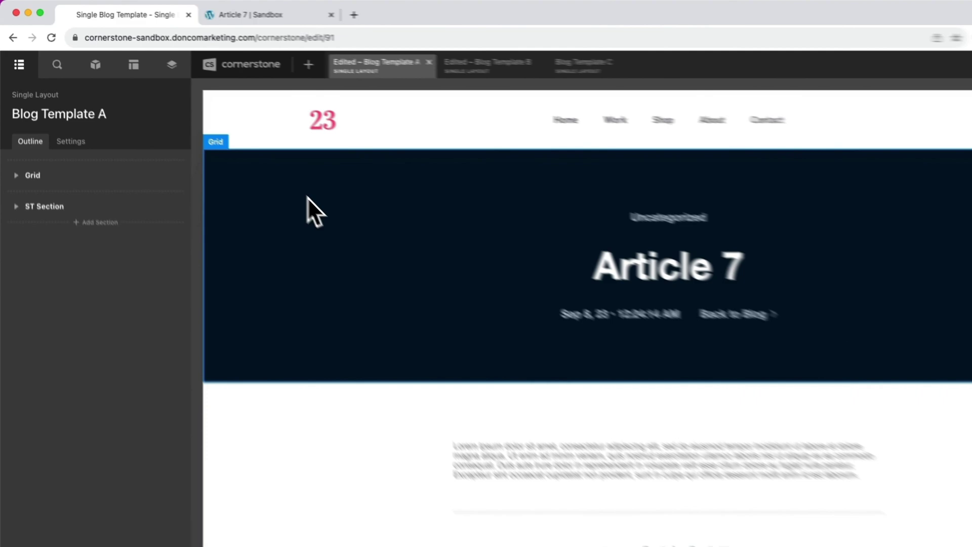
click(193, 11)
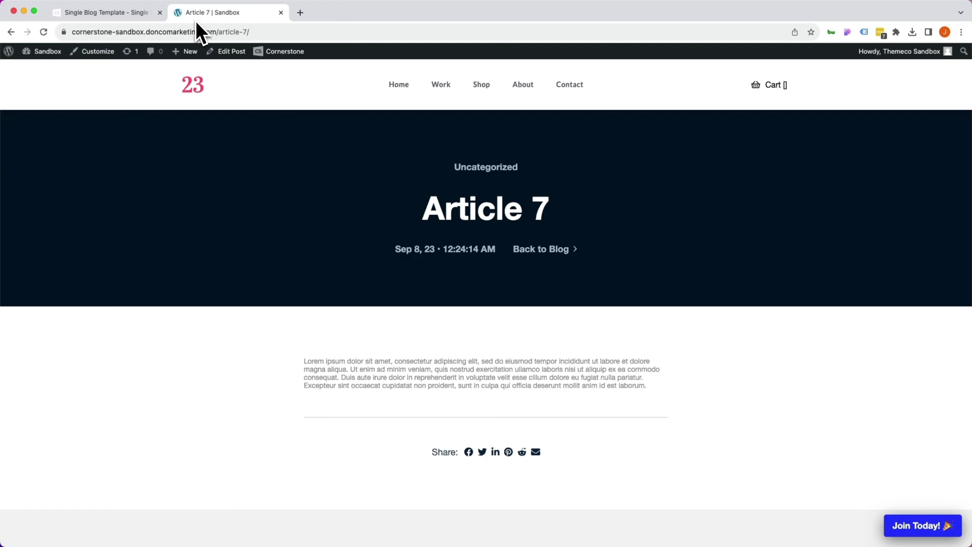
- Back in Cornerstone, preview Blog Template B, then bring up Blog Template C with its blue header
click(127, 12)
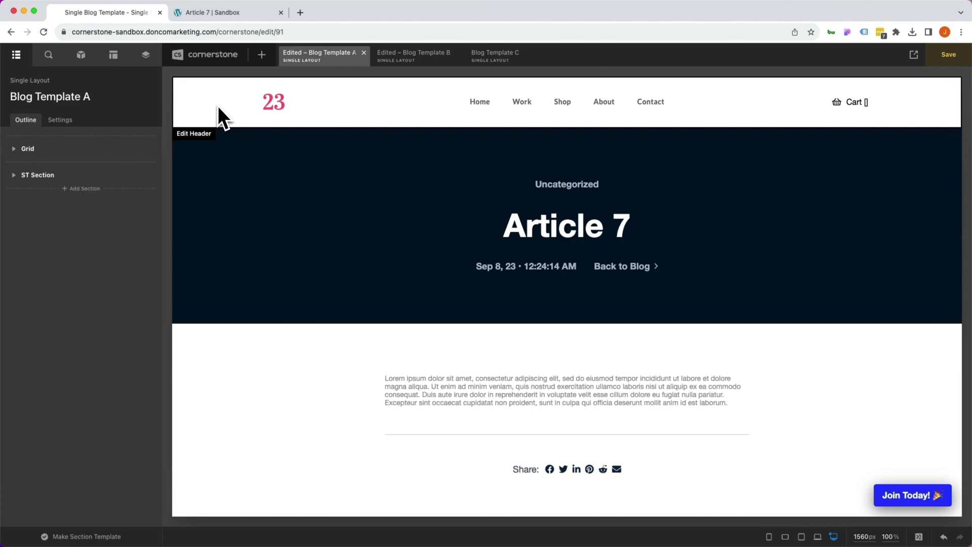
click(408, 57)
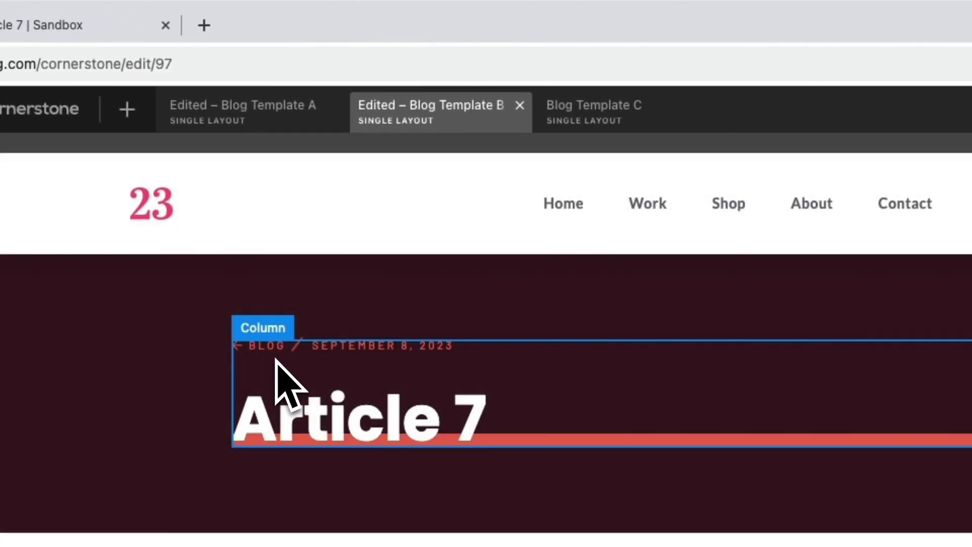
click(603, 109)
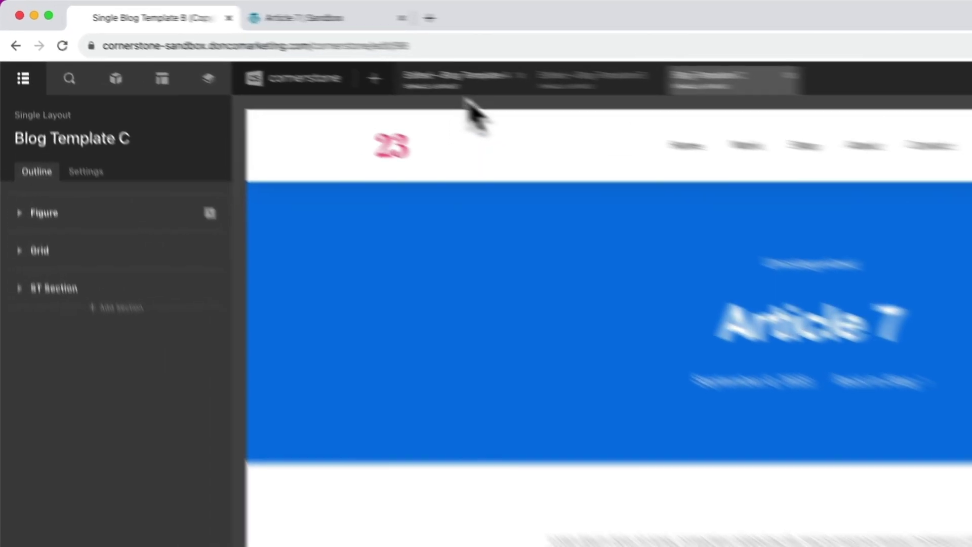
- Check Blog Template A's Post Type is Post condition and priority 0, then return to Template B
click(304, 58)
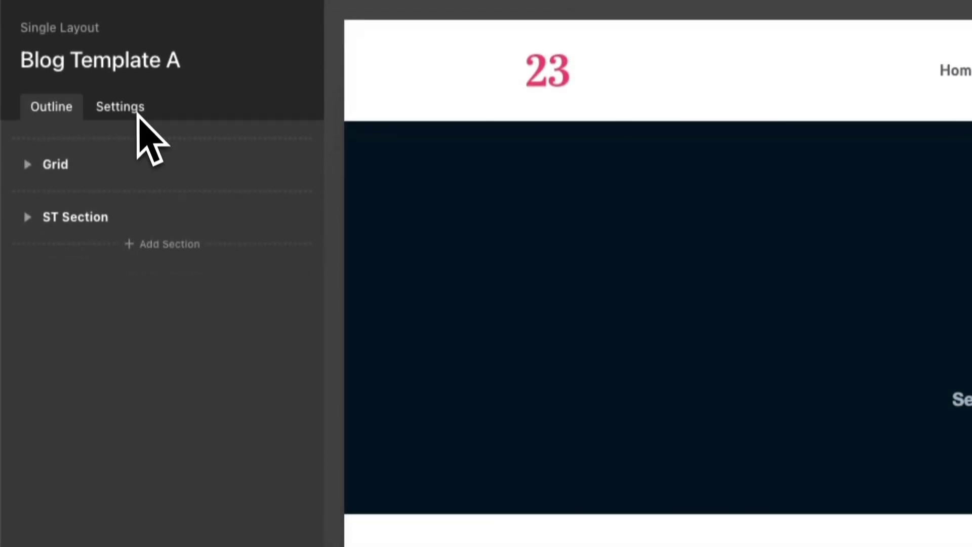
click(137, 112)
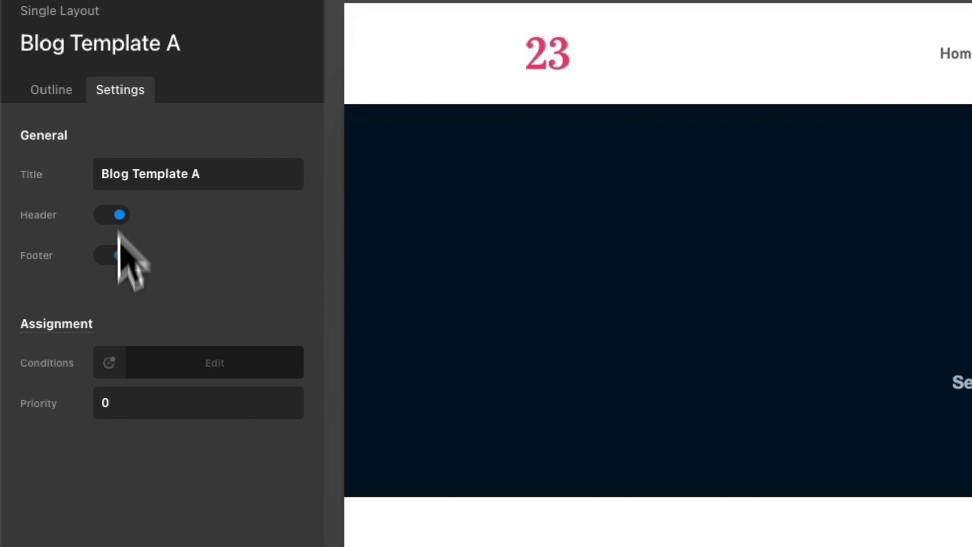
click(121, 365)
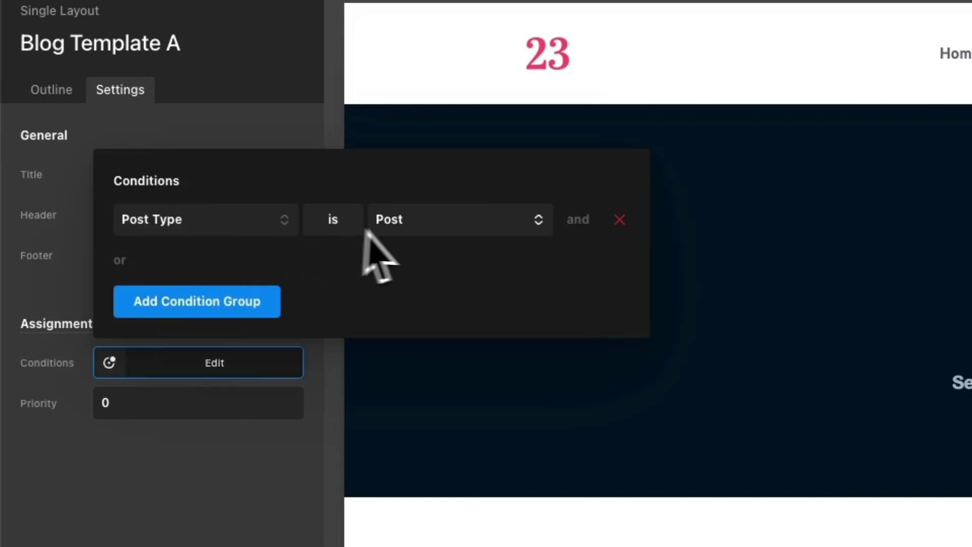
click(129, 408)
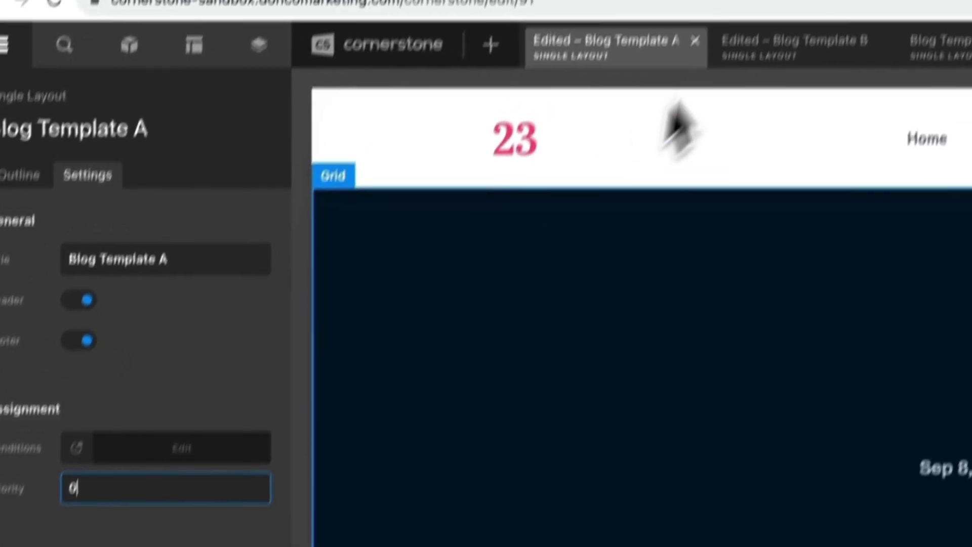
click(790, 0)
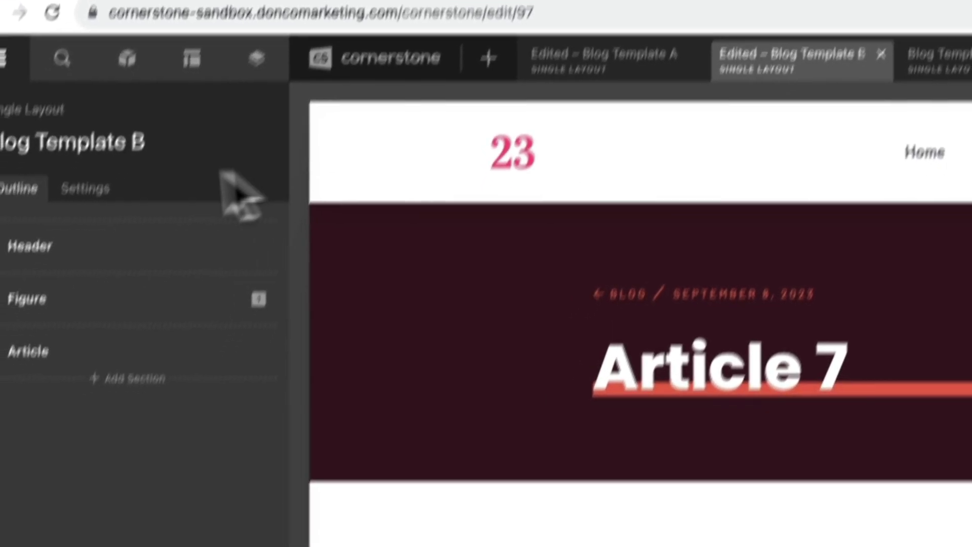
- Add a condition group to Blog Template B requiring Post Type is Post
click(96, 190)
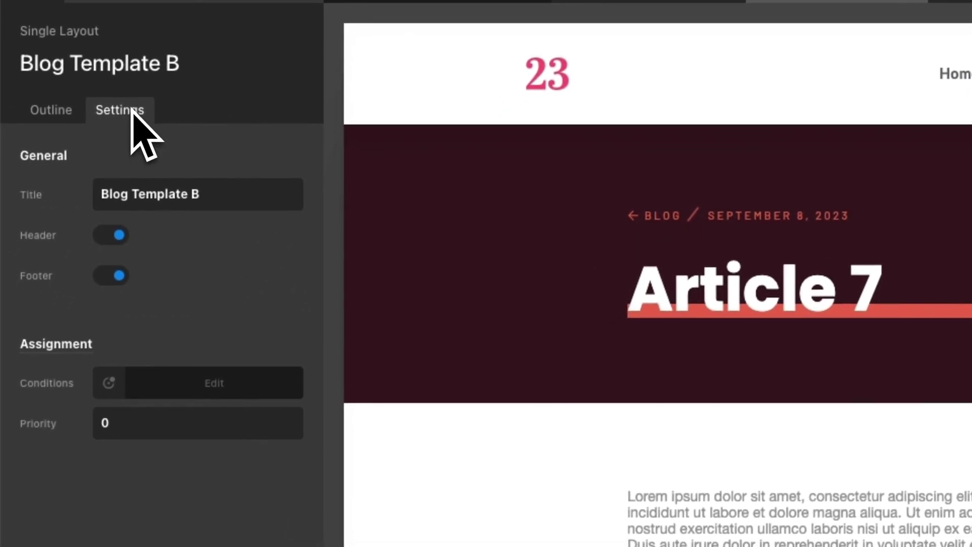
click(136, 391)
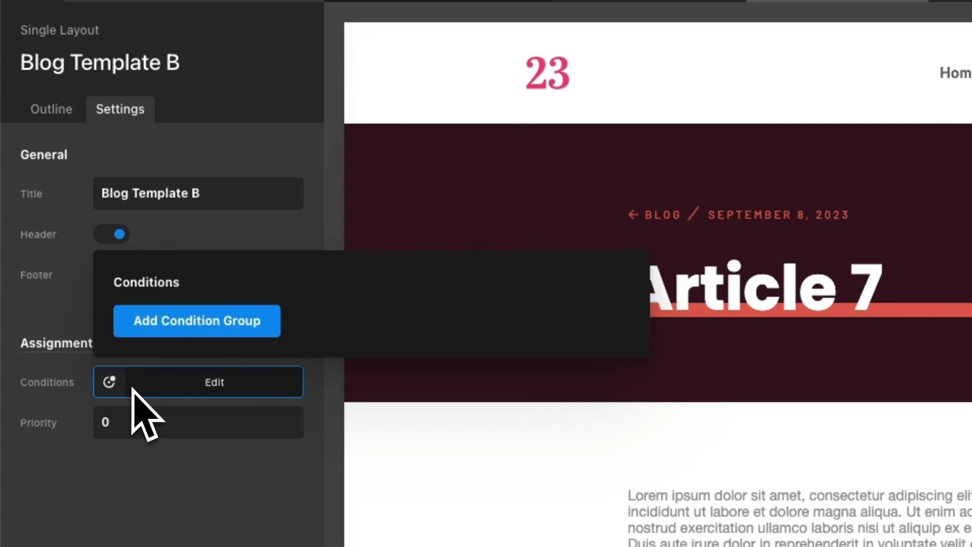
click(167, 320)
click(192, 245)
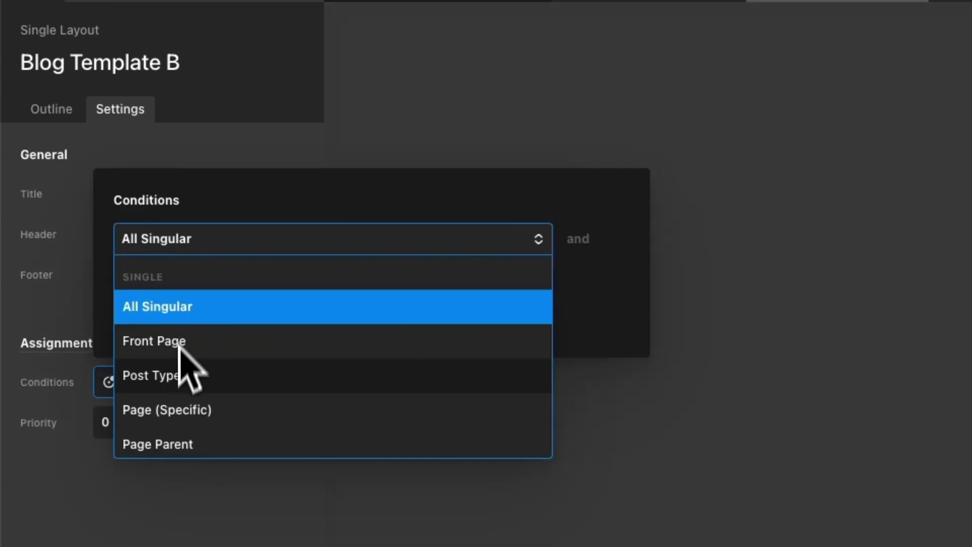
click(152, 374)
click(446, 248)
click(425, 306)
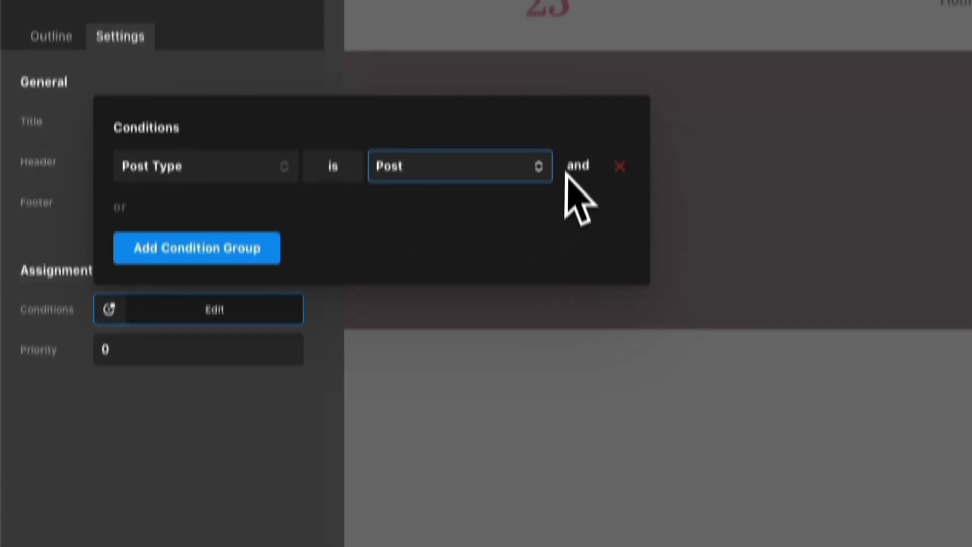
- Add a second 'and' condition set to a Number == comparison
click(575, 240)
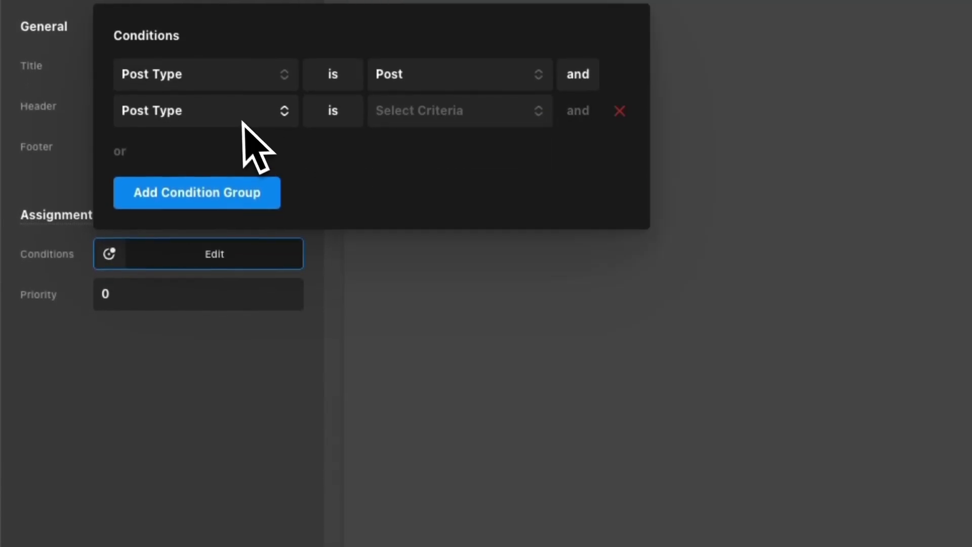
click(240, 120)
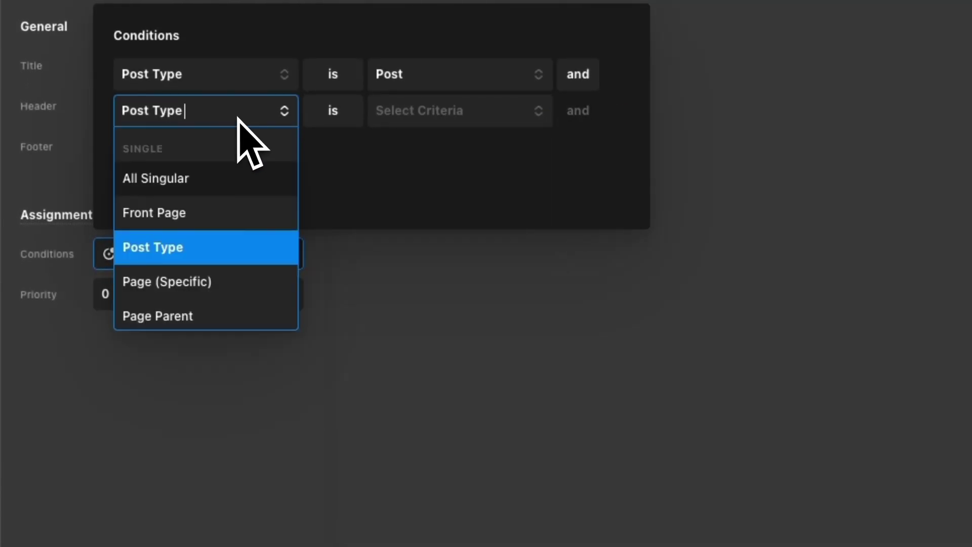
scroll(210, 182, down, 5)
scroll(208, 171, down, 10)
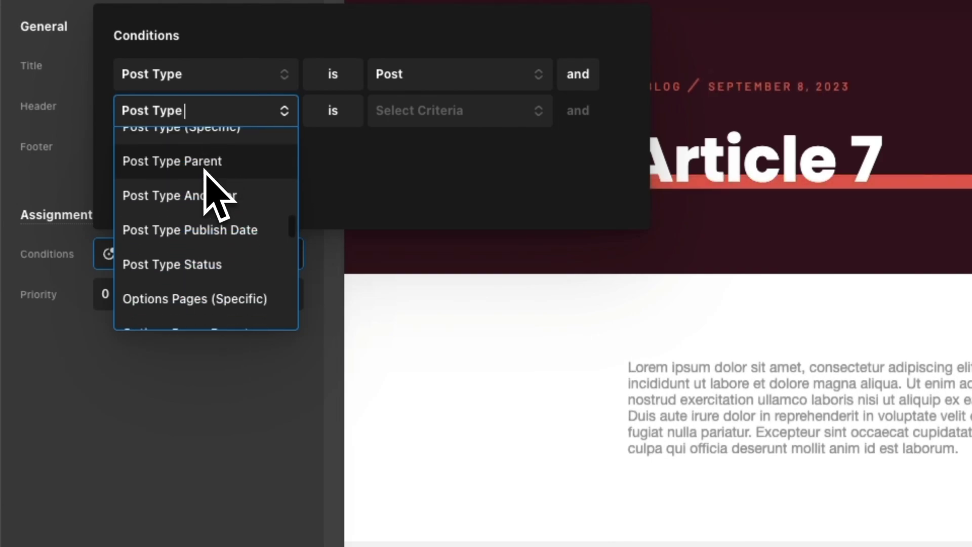
scroll(212, 187, down, 5)
scroll(214, 191, up, 2)
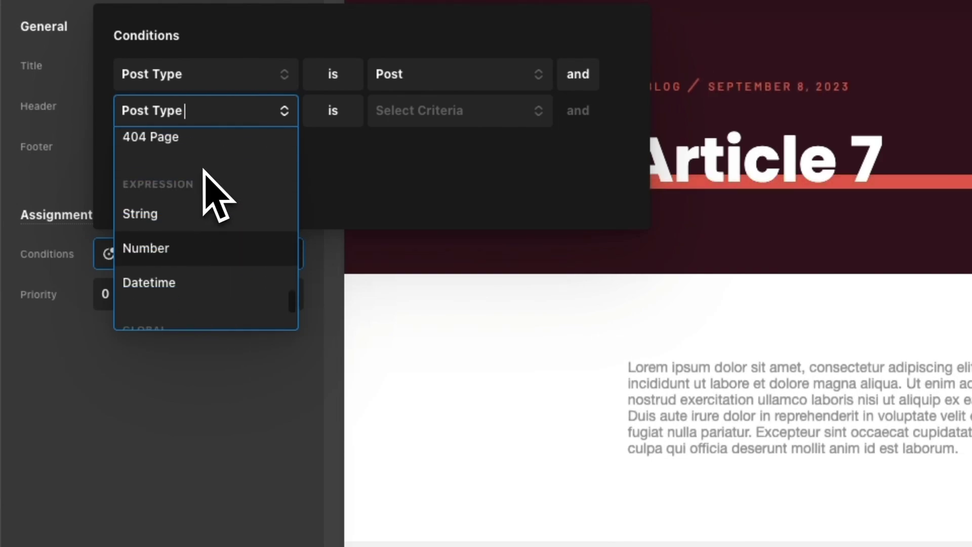
click(154, 253)
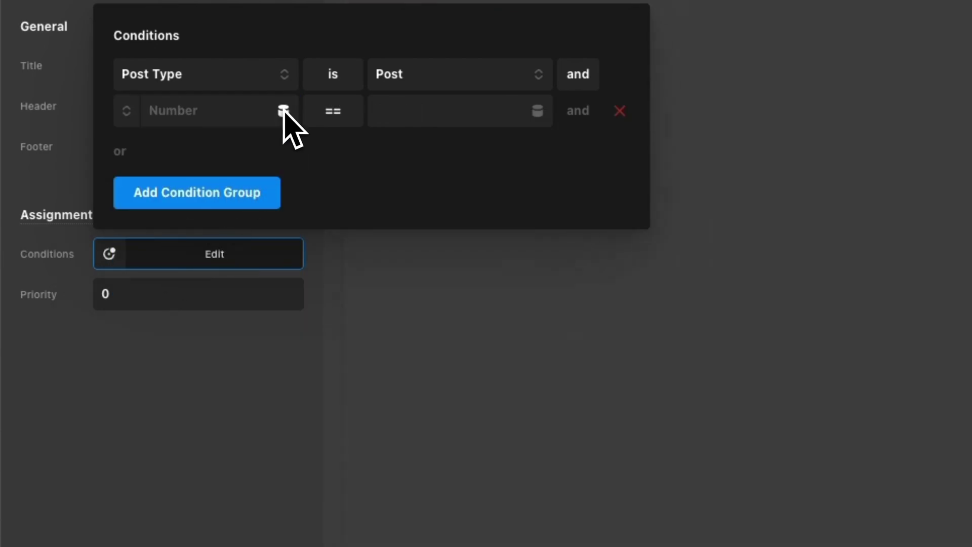
- Make the Number condition check the URL query string parameter v ({{dc:url:param key="v"}}) == 2
click(283, 110)
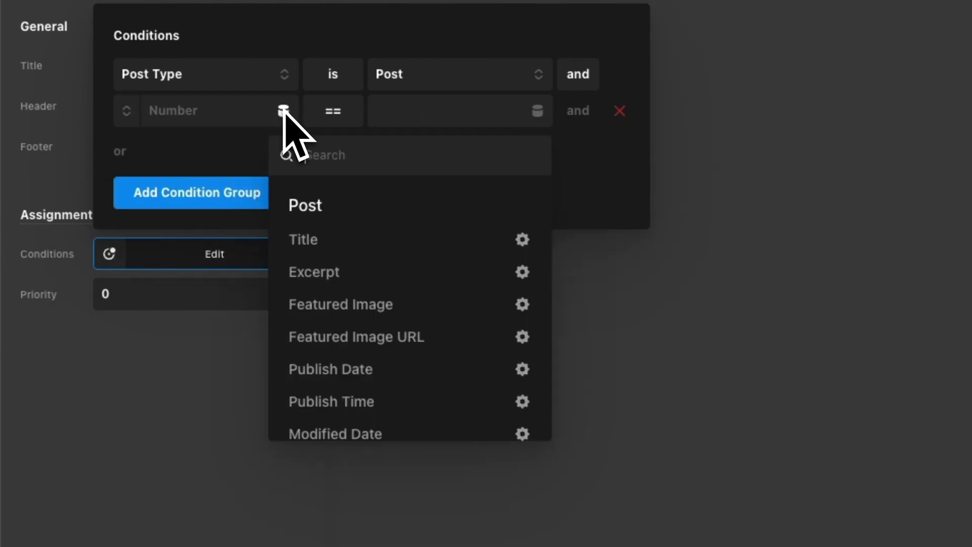
text(query string)
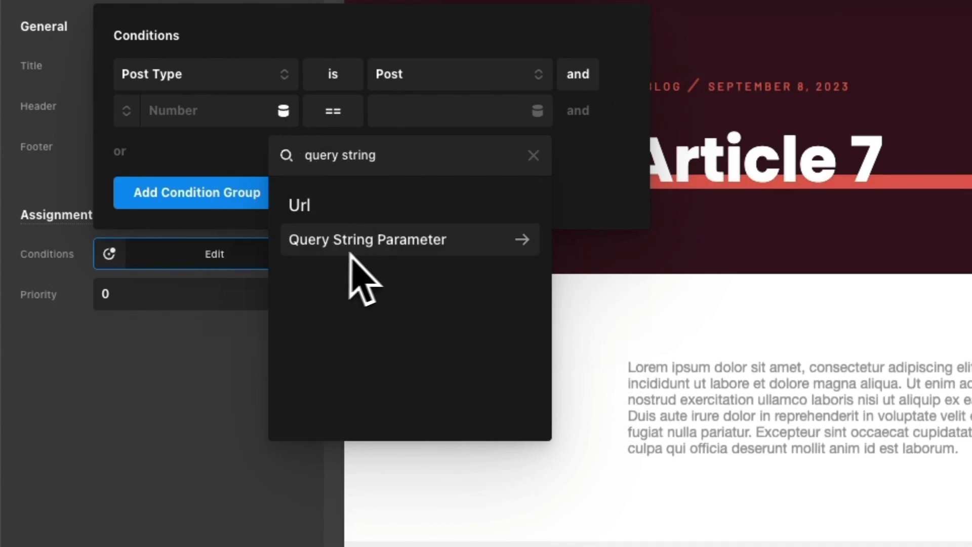
click(365, 251)
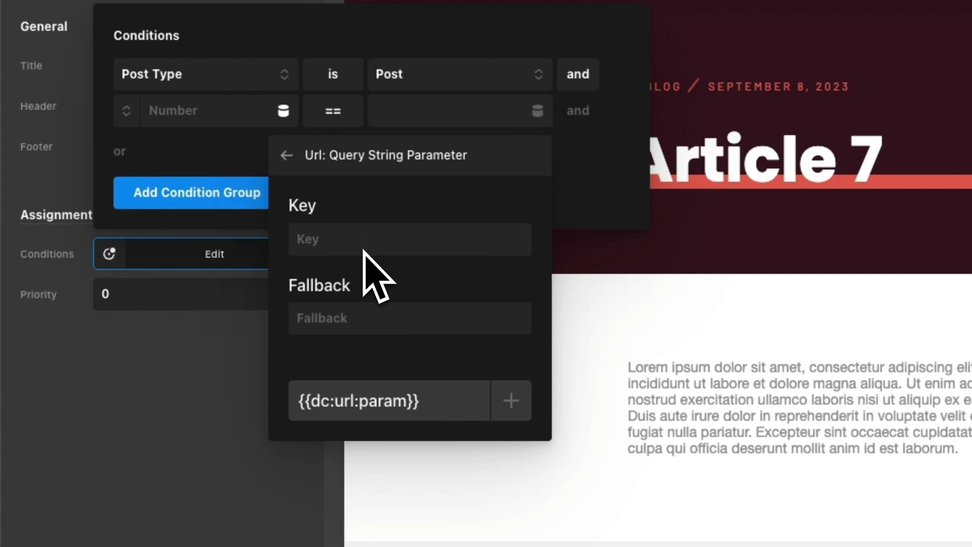
click(361, 247)
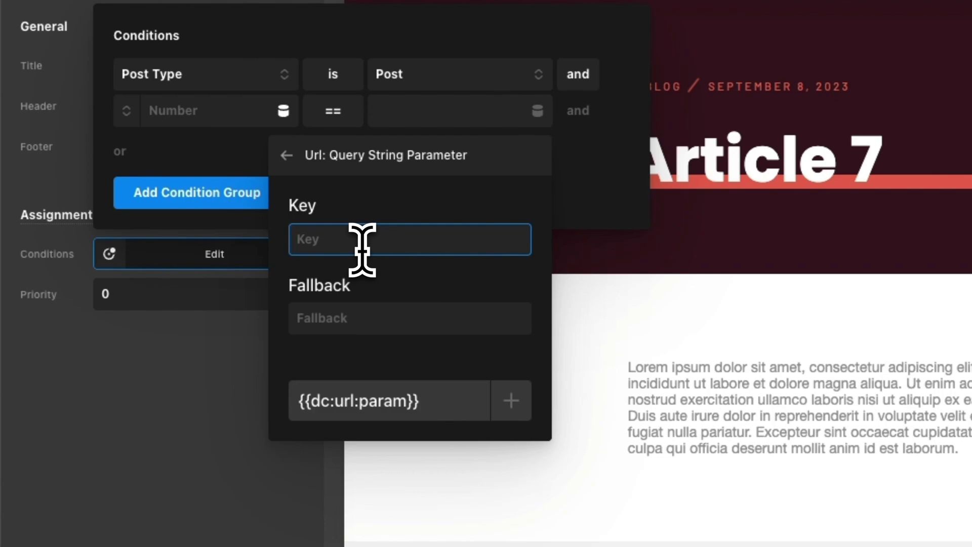
text(v)
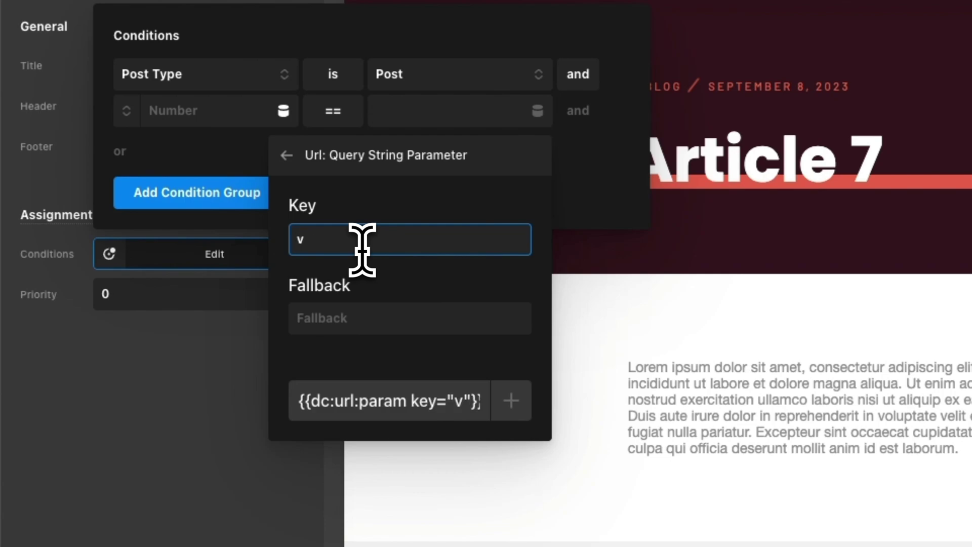
click(511, 408)
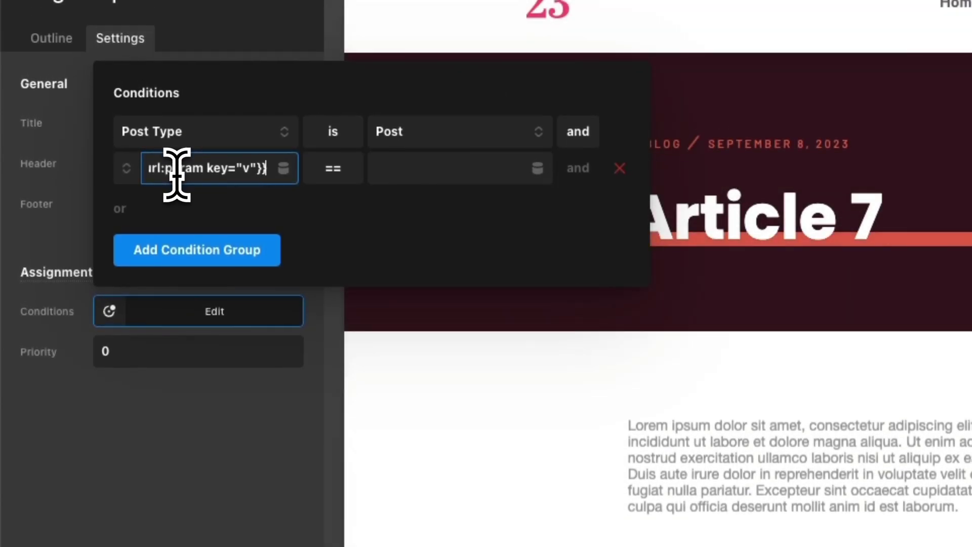
drag(167, 176, 239, 170)
click(391, 171)
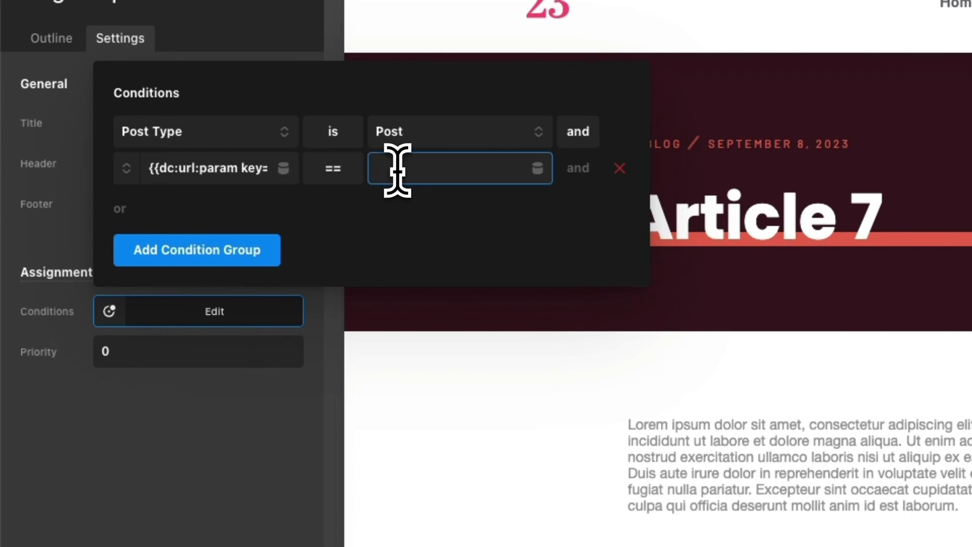
text(2)
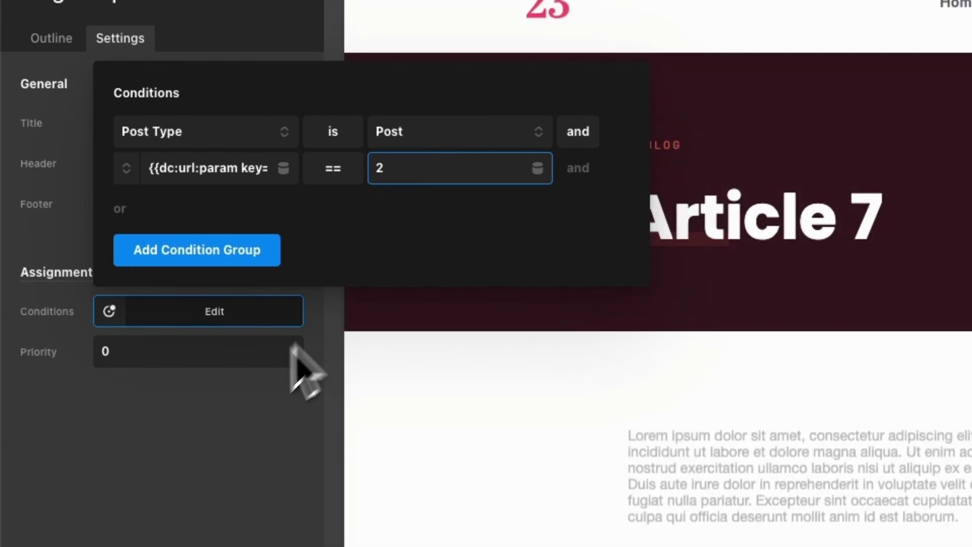
- Close the conditions and set Blog Template B's priority to -1
click(227, 434)
click(143, 355)
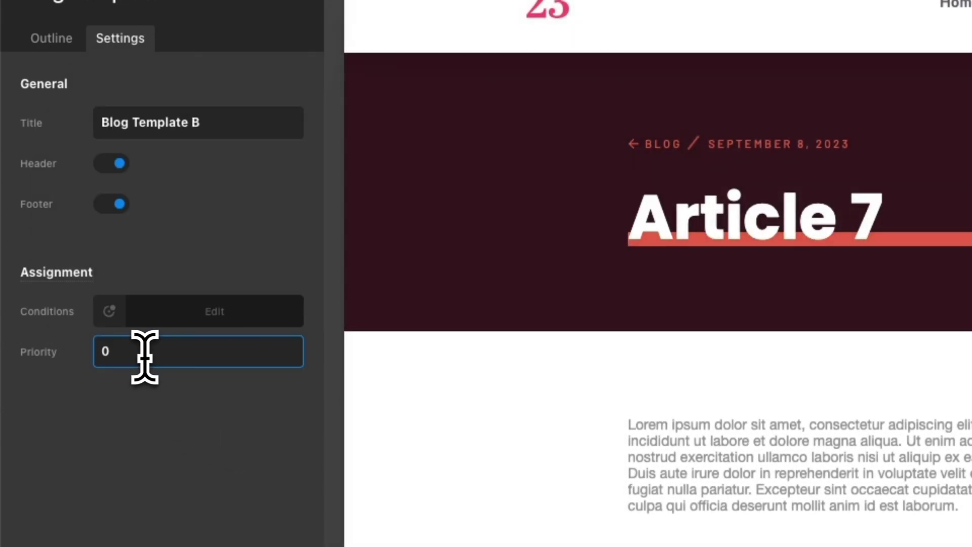
double_click(145, 357)
text(-1)
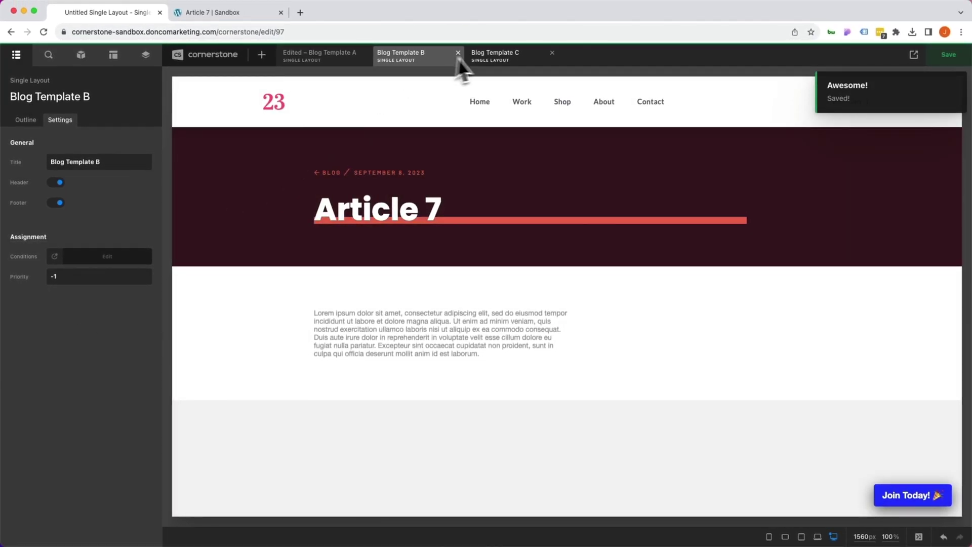
- In Blog Template C's conditions, add a group requiring Post Type is Post
click(490, 56)
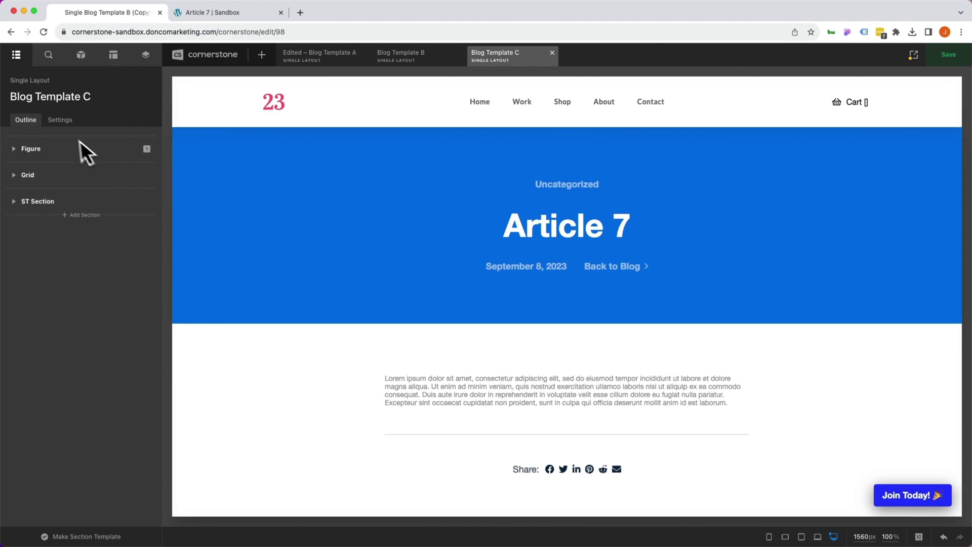
click(61, 121)
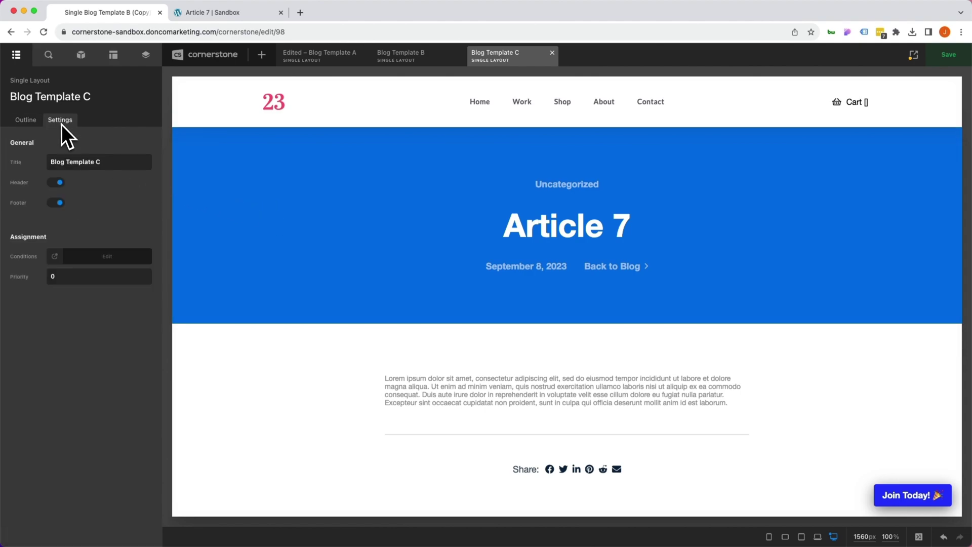
click(74, 259)
click(77, 227)
click(92, 186)
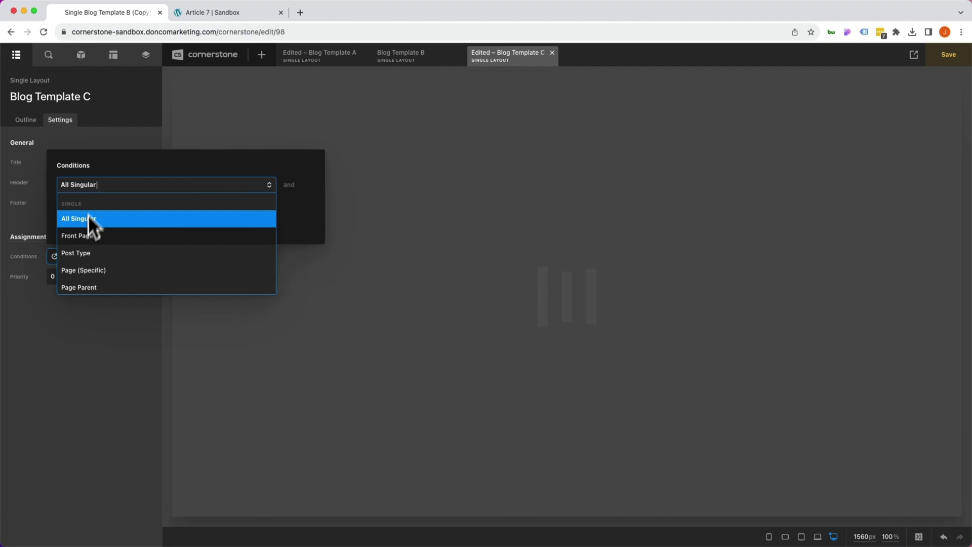
click(87, 252)
click(231, 185)
click(217, 218)
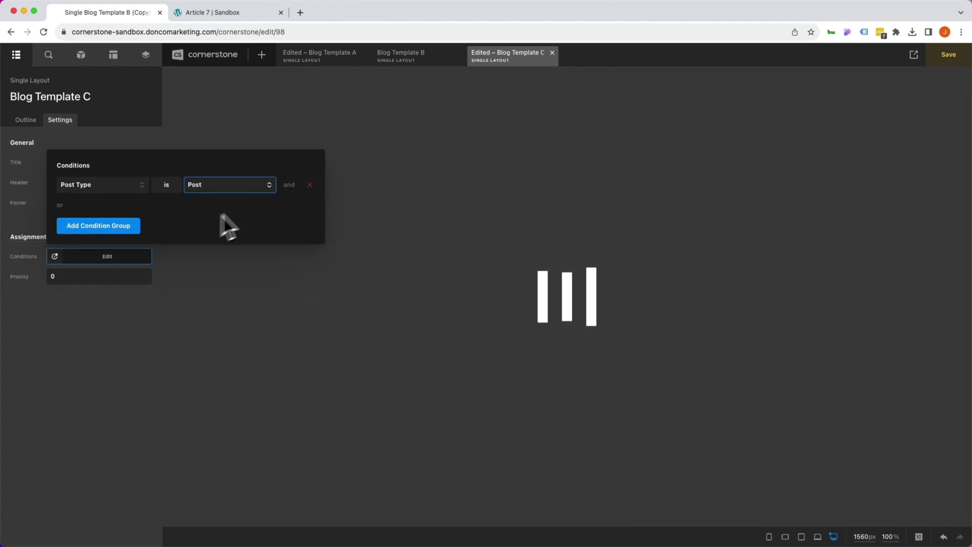
- Add a second Number condition checking the URL query string parameter v equals 3
click(289, 184)
click(101, 185)
click(105, 219)
click(142, 185)
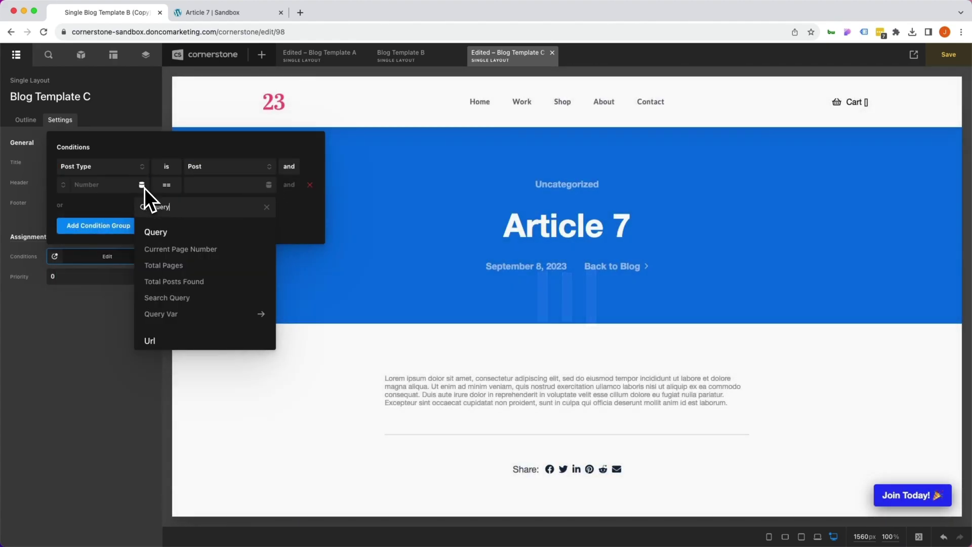
scroll(160, 298, down, 2)
click(174, 335)
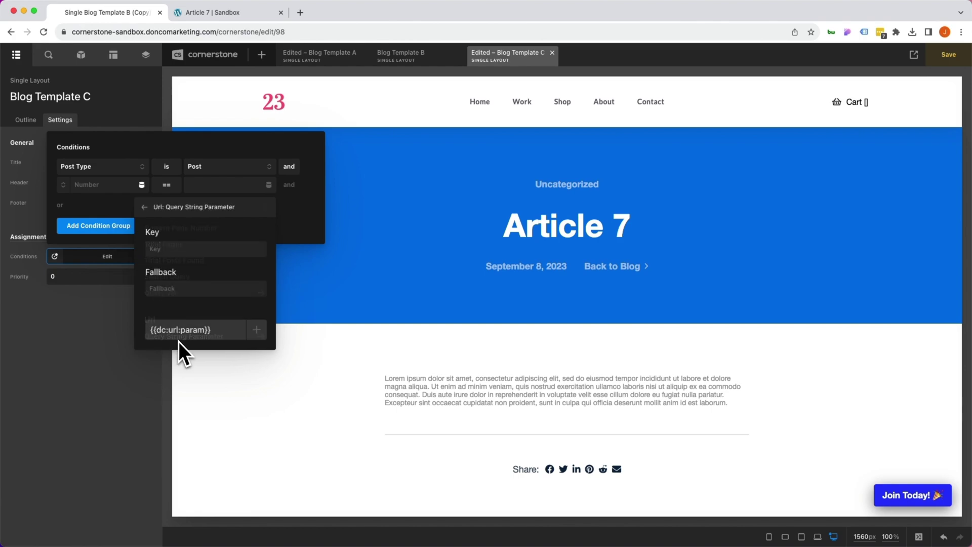
click(182, 248)
text(id)
click(253, 330)
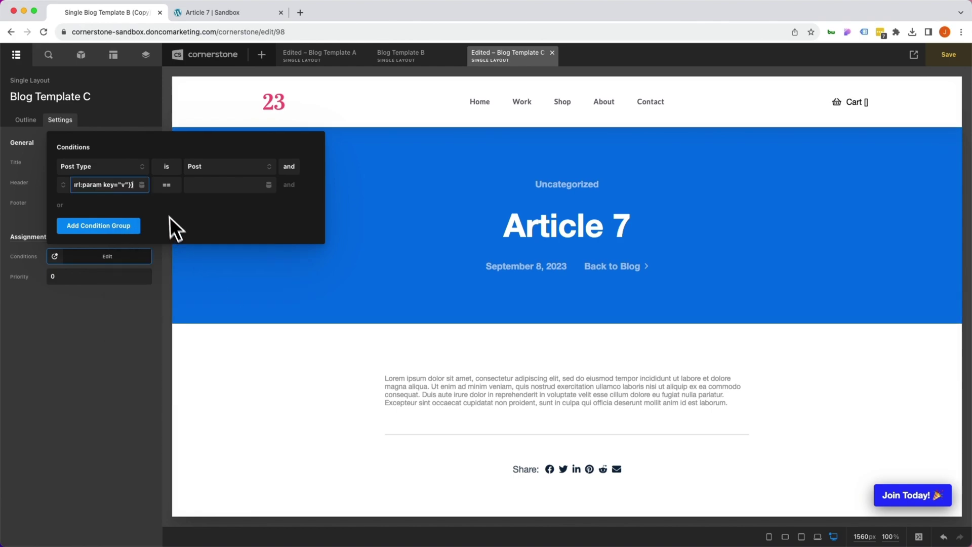
click(216, 186)
text(3)
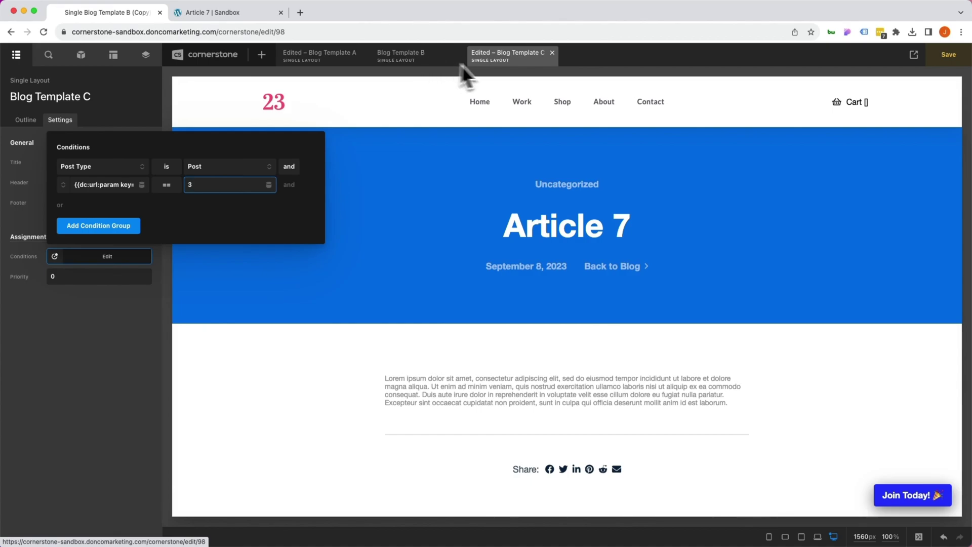
- Set Template C's priority to -1, save it, and bring up the live Article 7 post
click(82, 364)
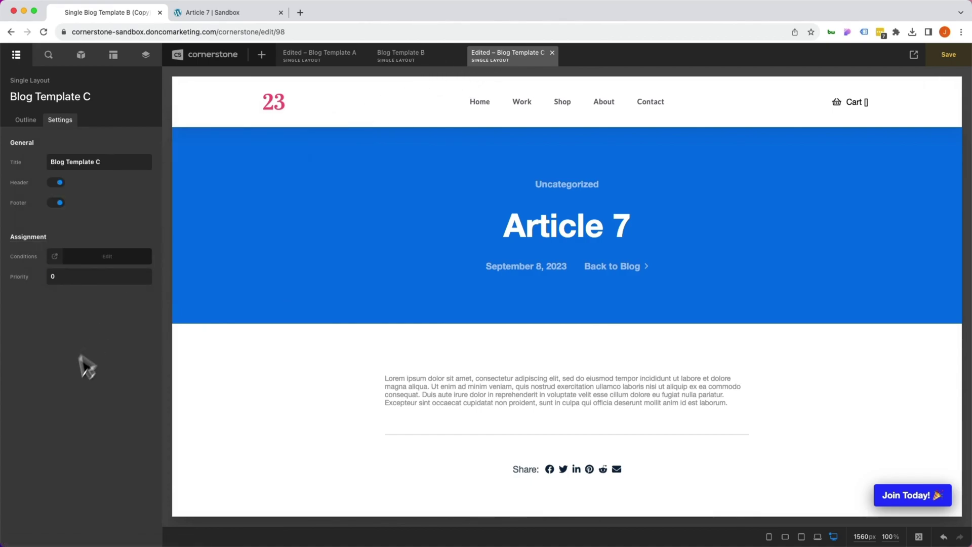
click(81, 277)
click(68, 336)
key(super+s)
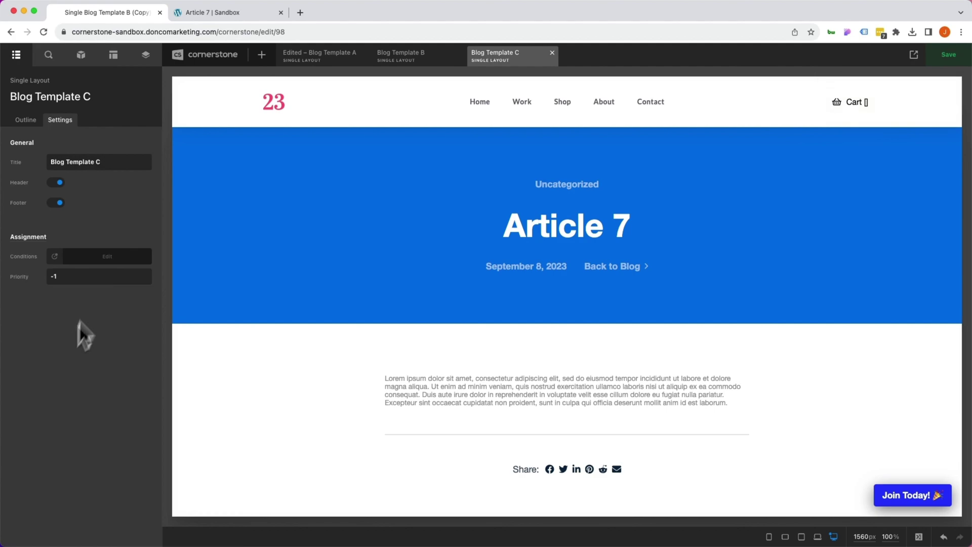
click(200, 14)
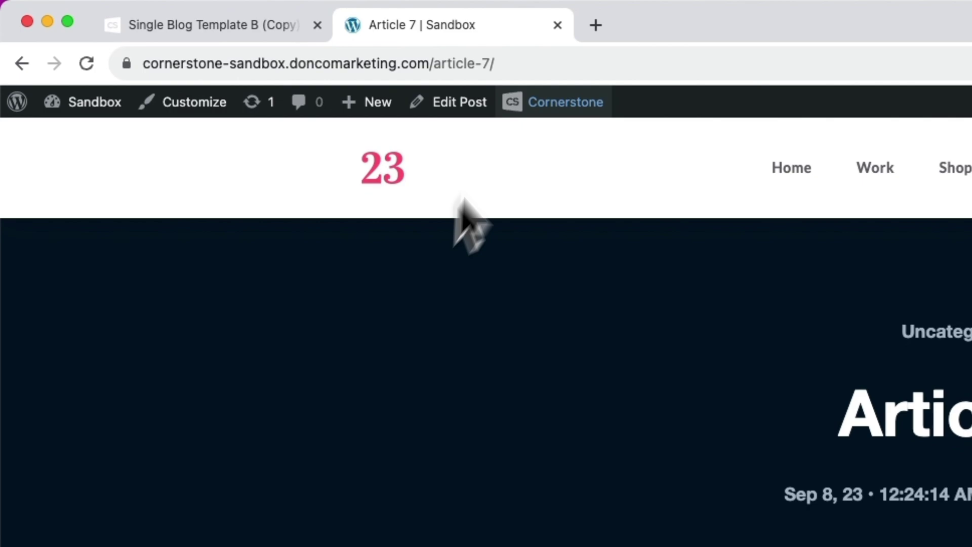
- Load Article 7 with ?v=2 appended to show Template B's maroon header
click(263, 33)
click(526, 64)
text(?v=)
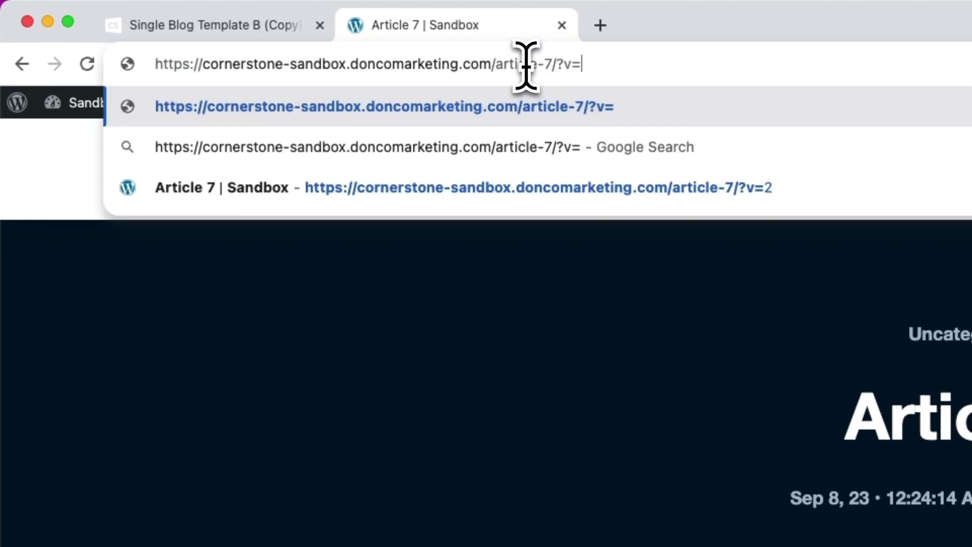
text(2)
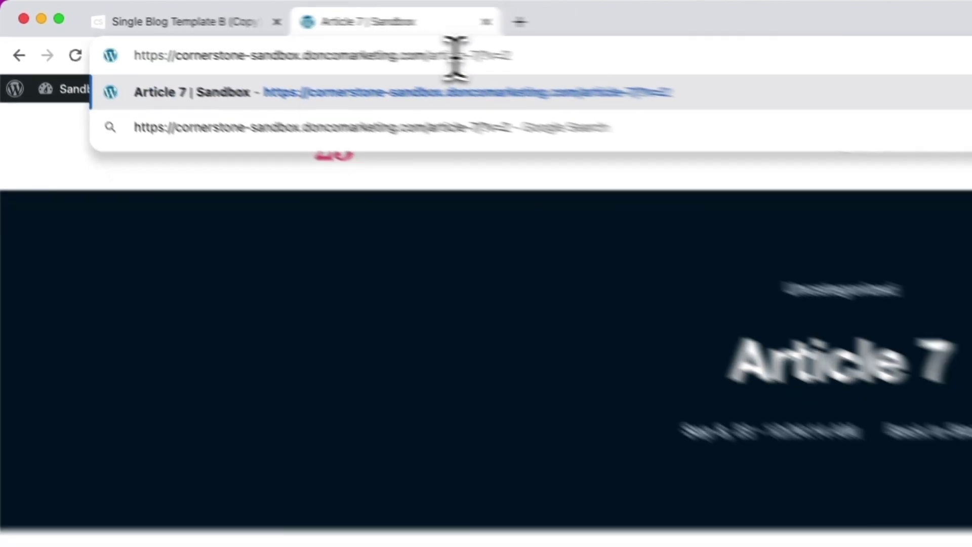
key(Return)
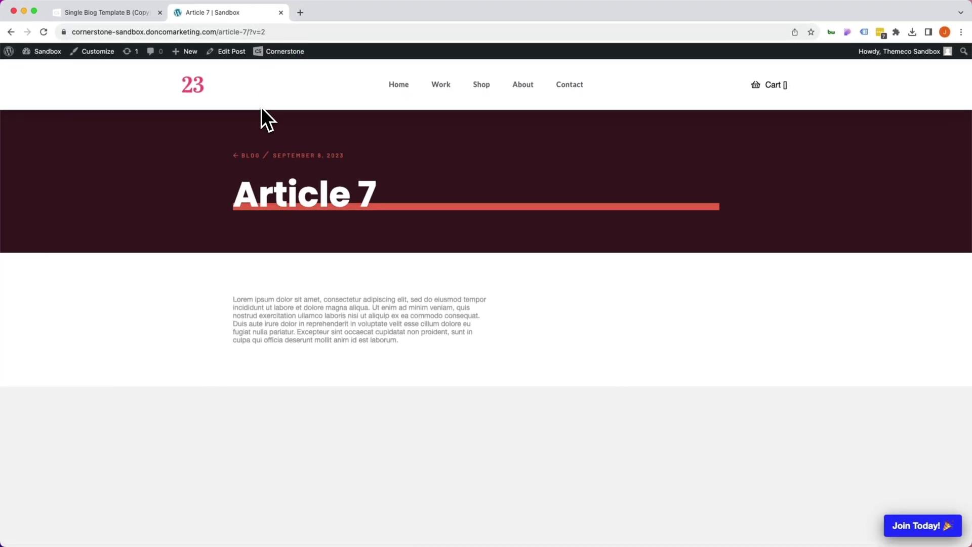
- Change the URL to ?v=3 to show Template C's blue header
click(264, 32)
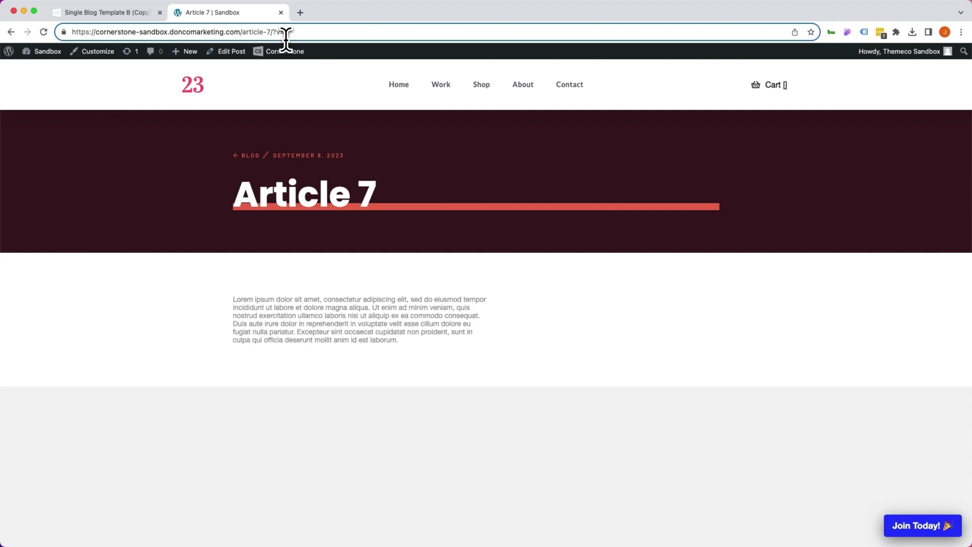
text(3)
key(Return)
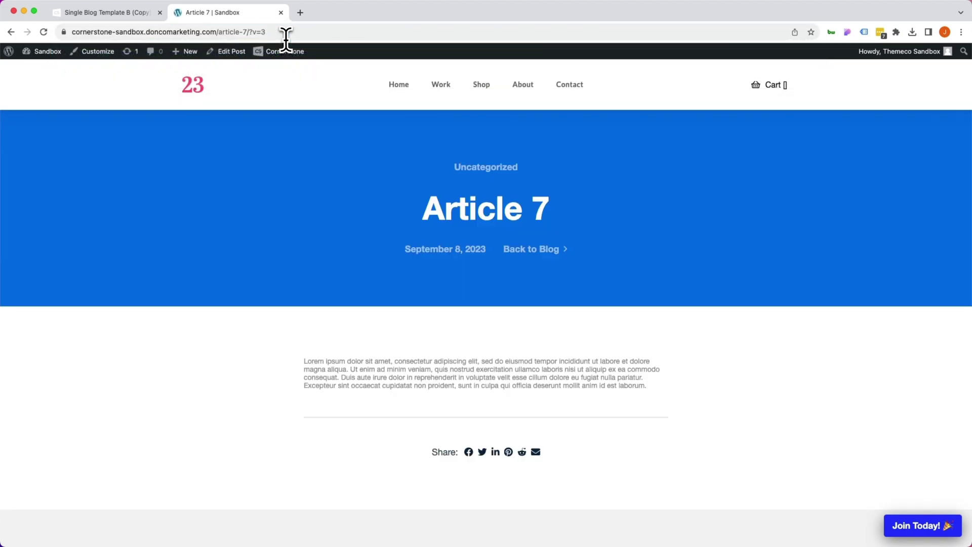